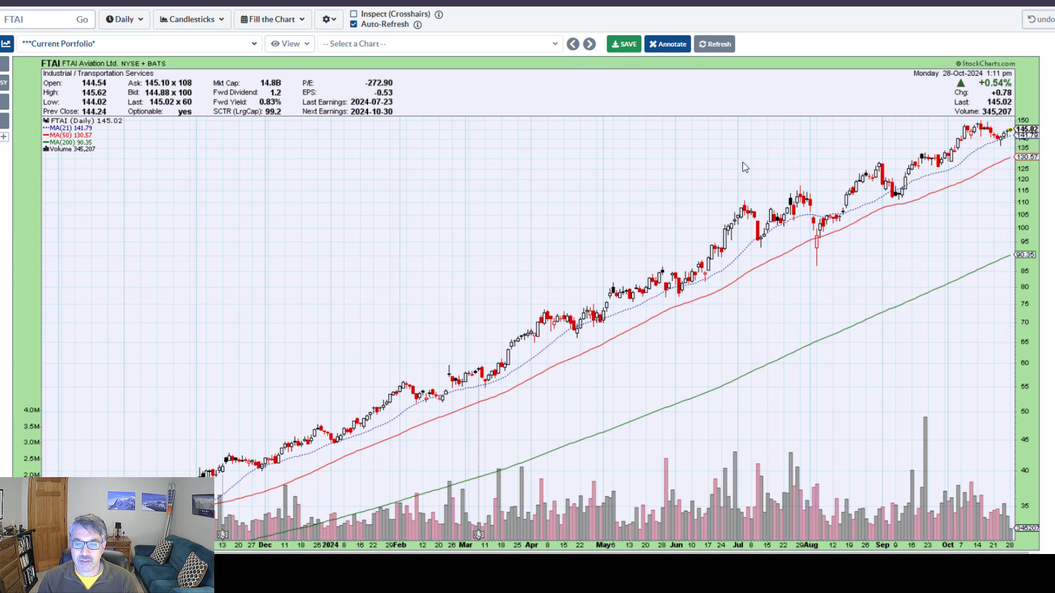
Add a Price indicator for $SPX to the FTAI chart settings and position it Behind Price
scroll(736, 171, down, 6)
scroll(684, 175, down, 4)
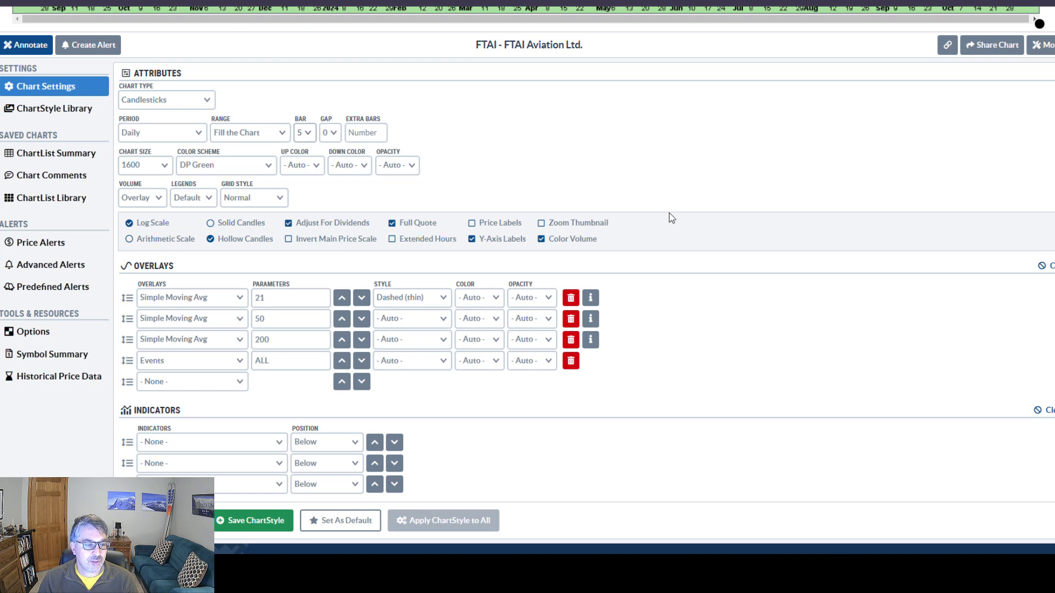
scroll(226, 301, down, 1)
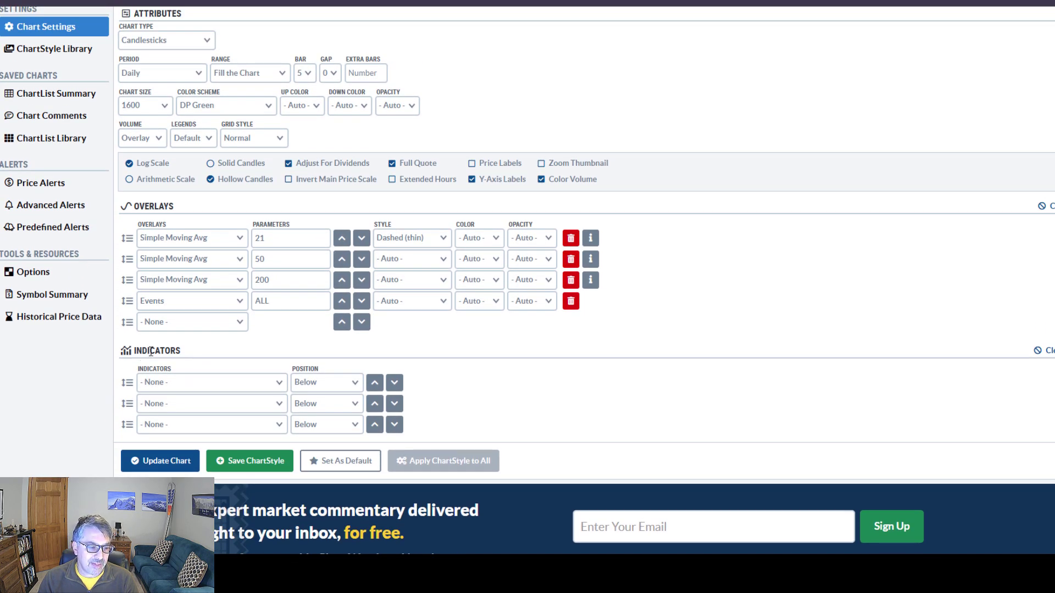
click(272, 388)
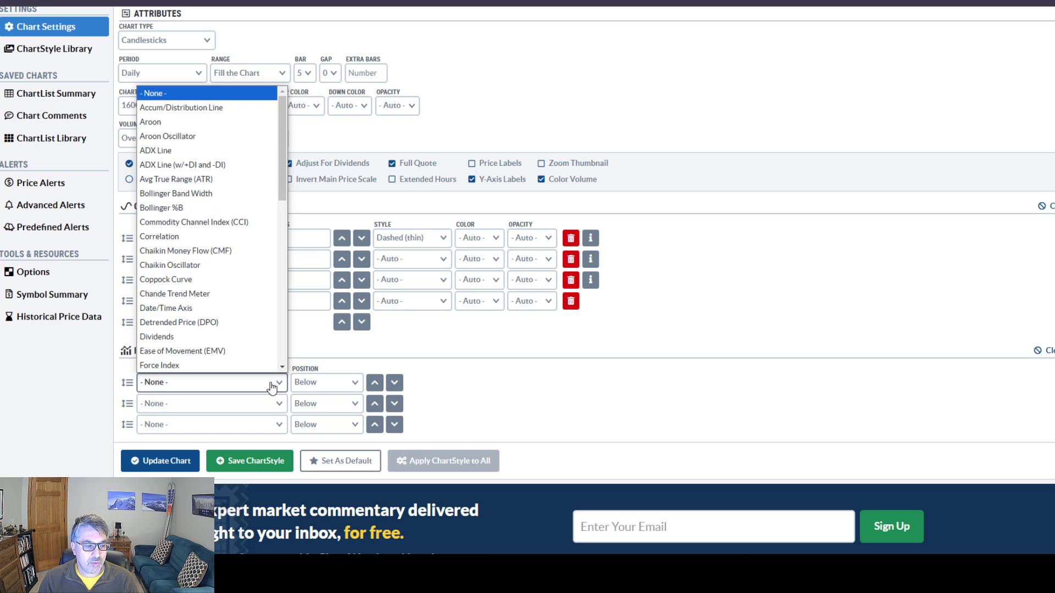
scroll(242, 341, down, 5)
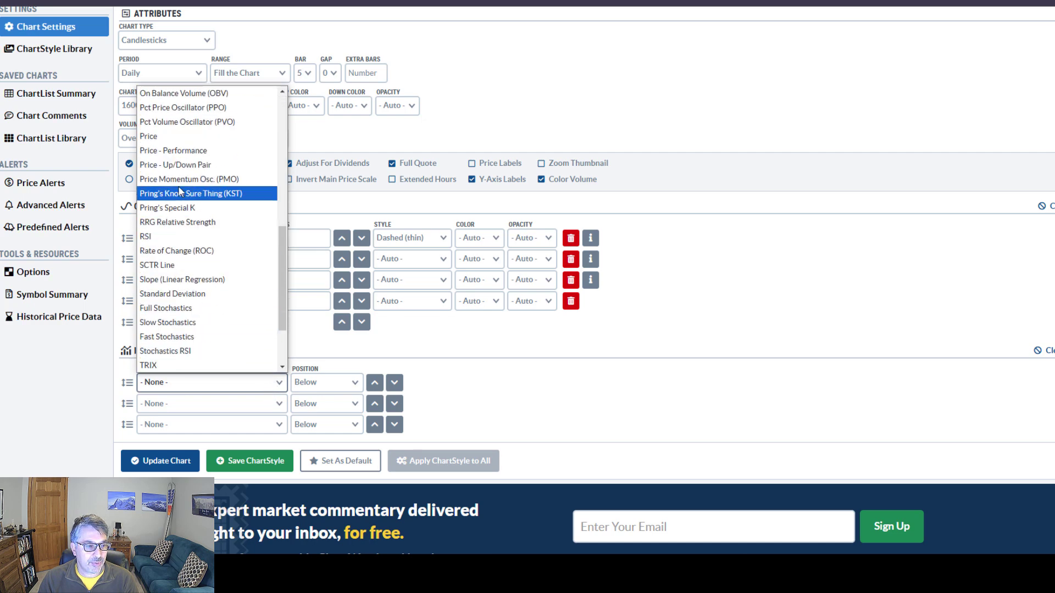
click(241, 136)
click(331, 383)
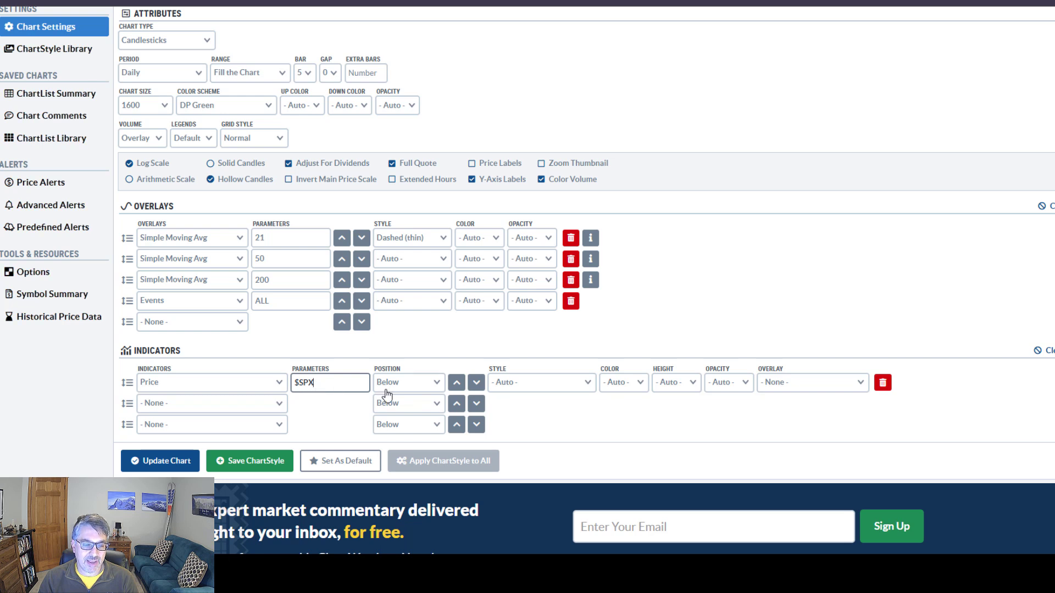
click(434, 388)
click(413, 413)
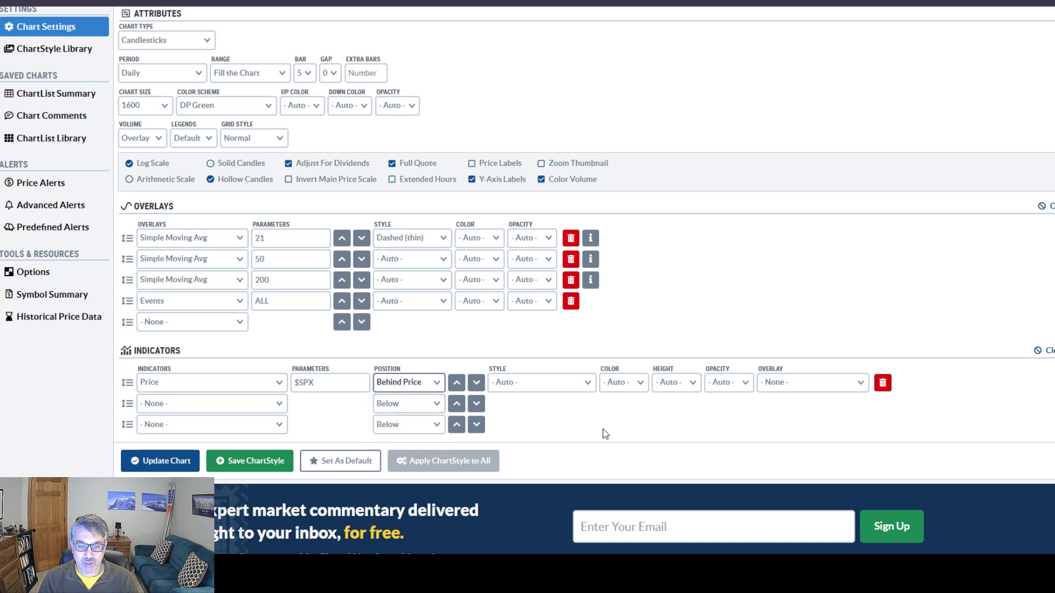
Set the $SPX indicator's color to Black, keeping style and height on Auto, and update the FTAI chart
click(582, 388)
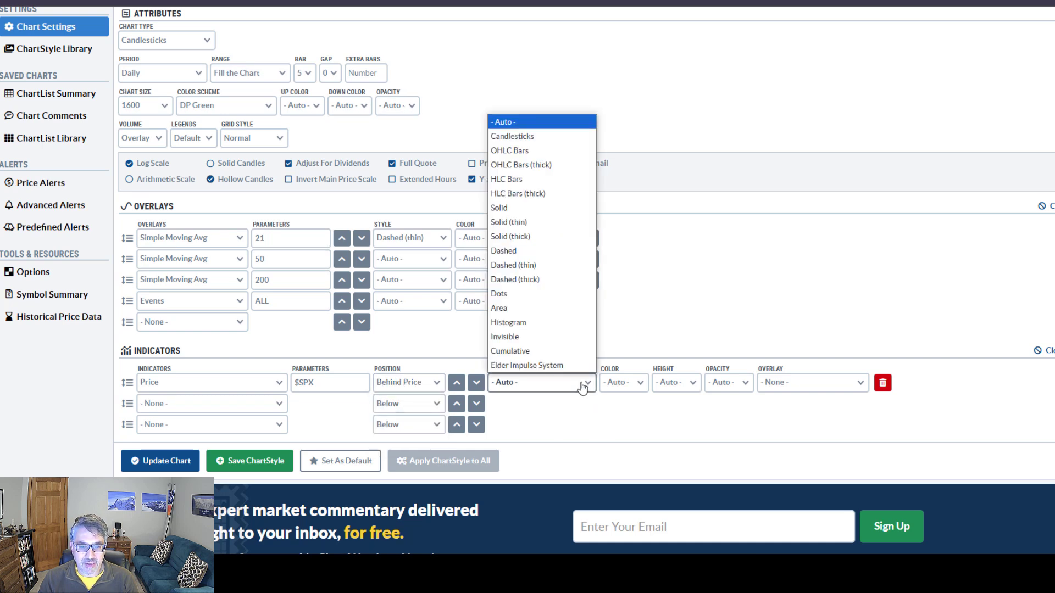
click(582, 385)
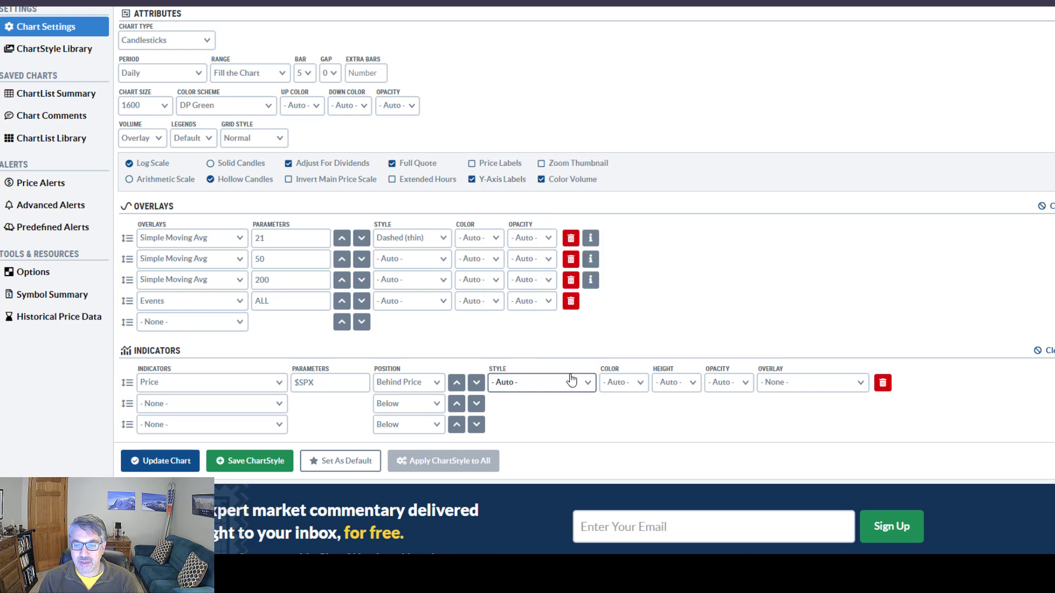
click(639, 388)
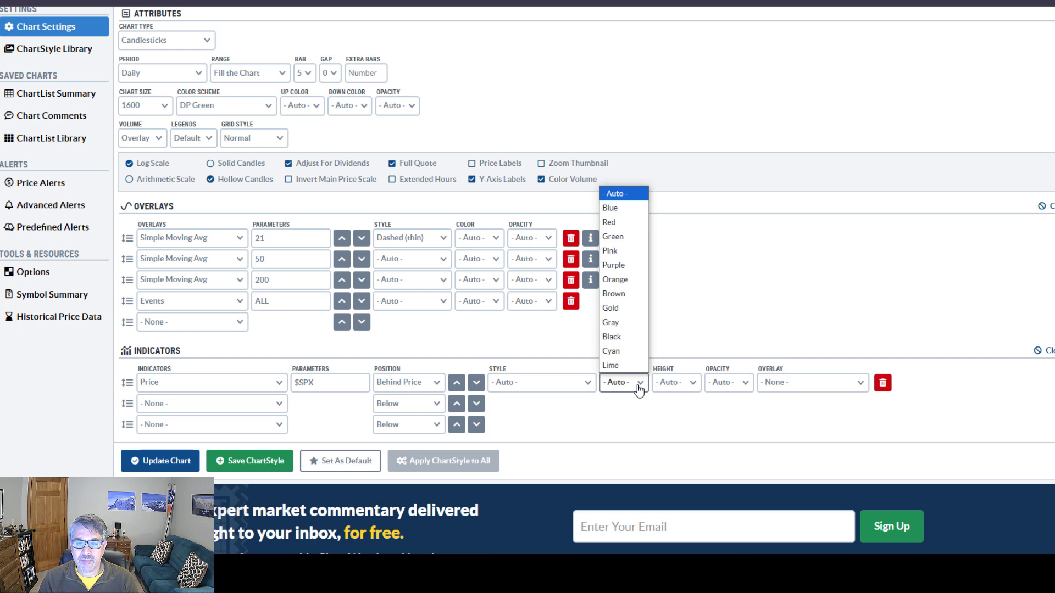
click(627, 341)
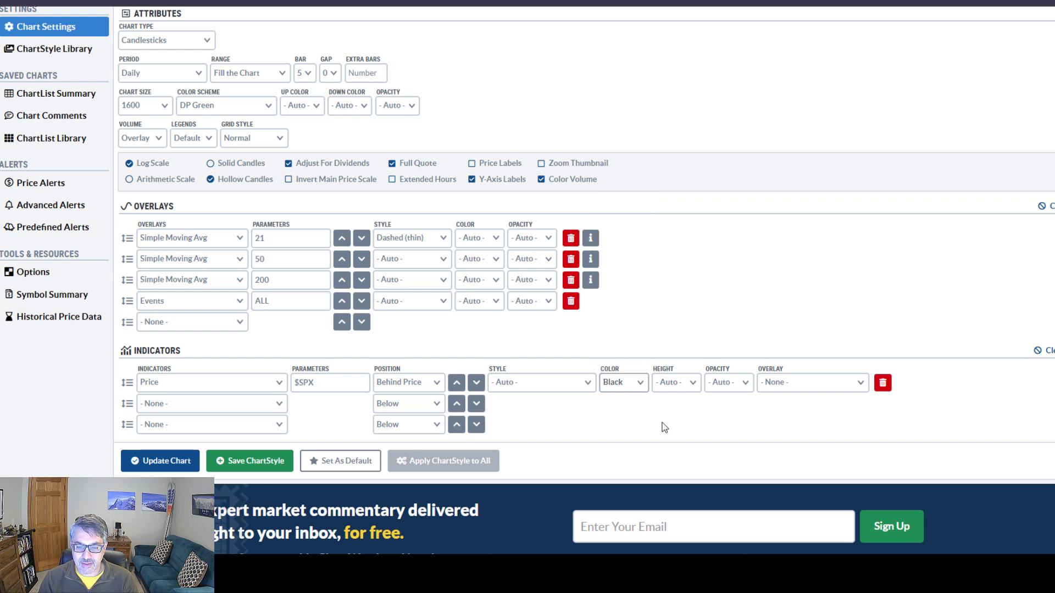
scroll(676, 423, down, 1)
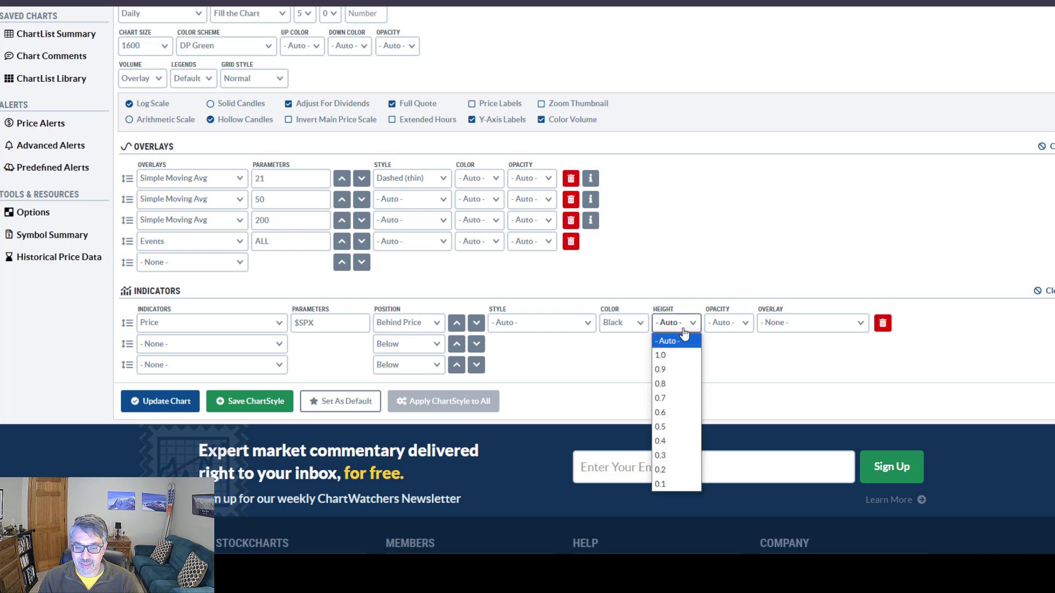
click(684, 332)
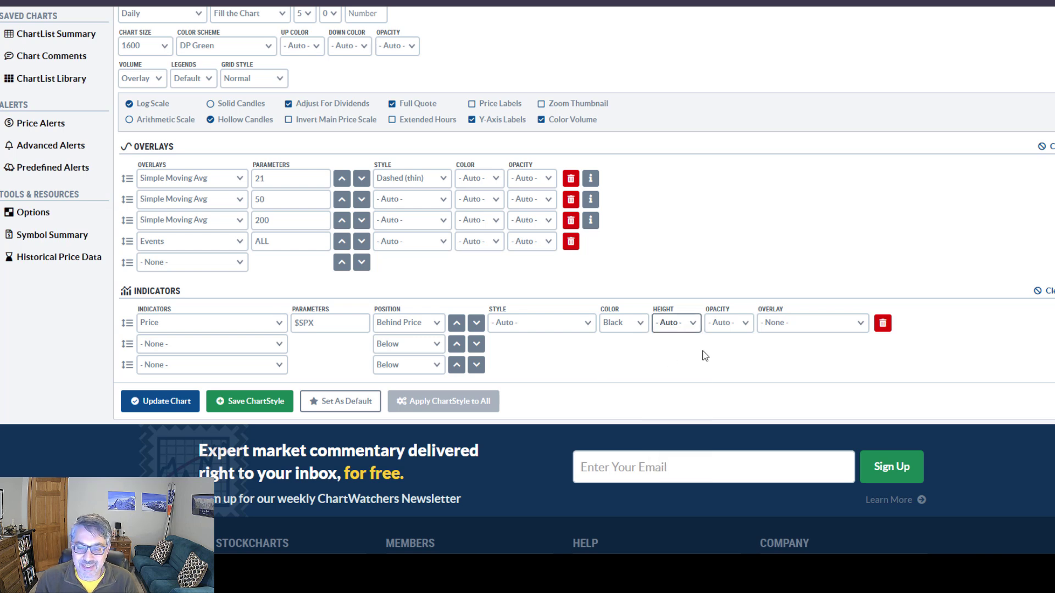
scroll(734, 330, up, 5)
scroll(723, 342, down, 6)
click(271, 409)
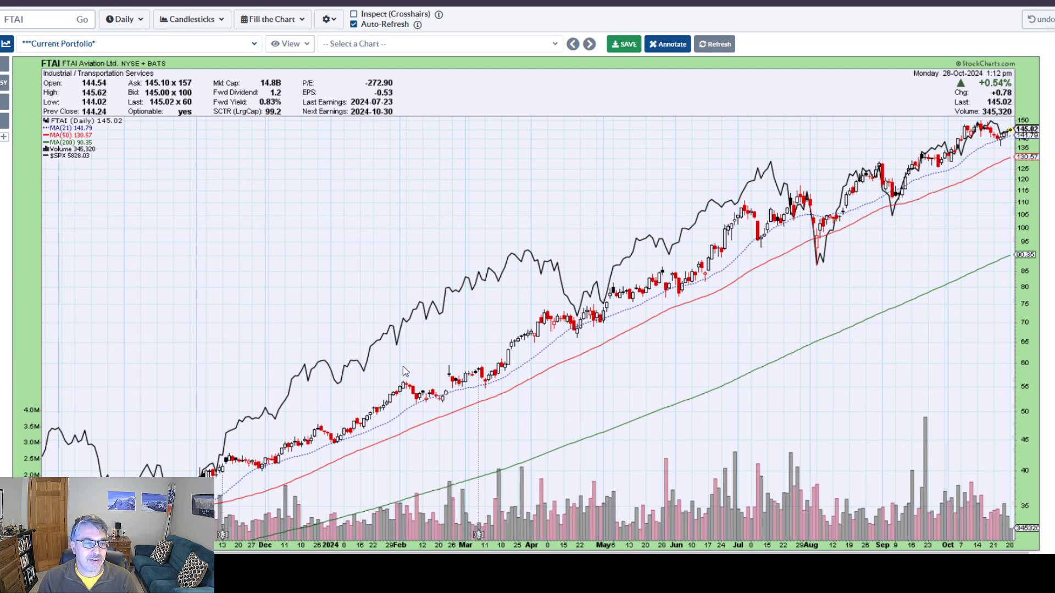
Set the opacity of the $SPX price indicator to 0.3 and view the line on the chart
scroll(781, 301, down, 10)
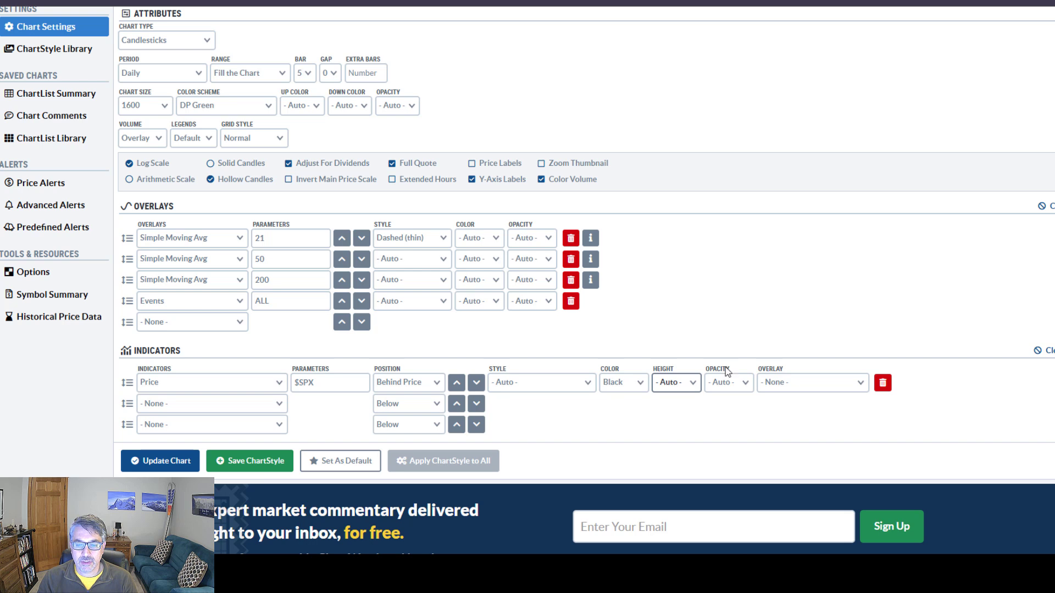
click(727, 383)
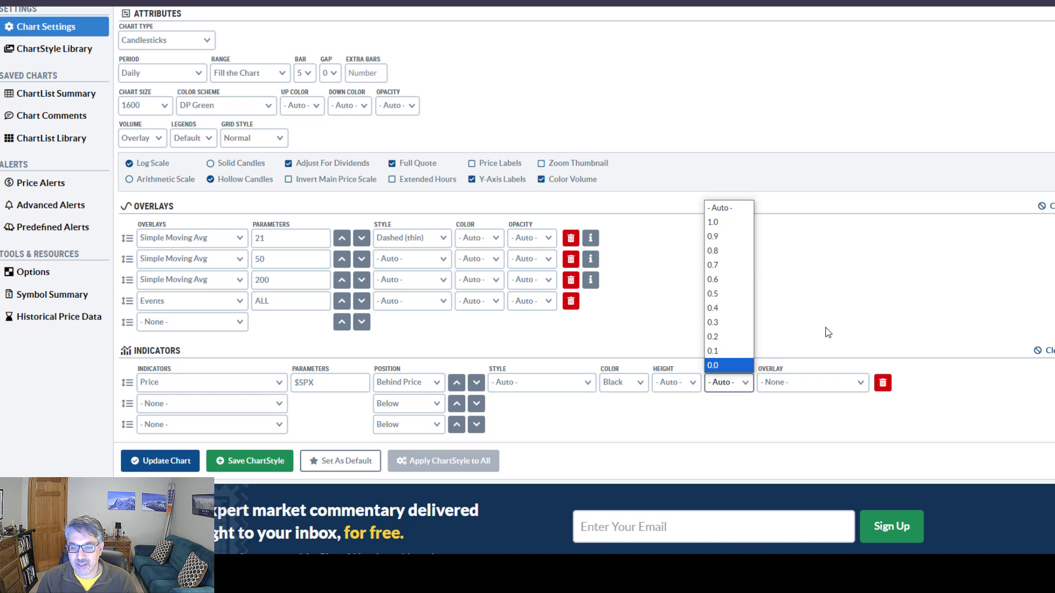
click(726, 322)
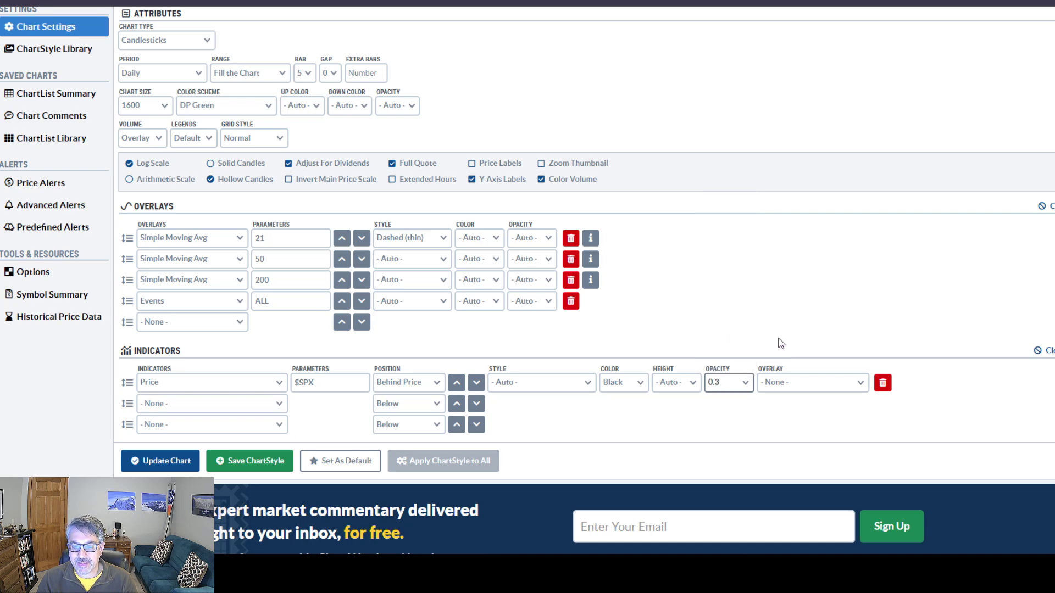
scroll(779, 342, up, 10)
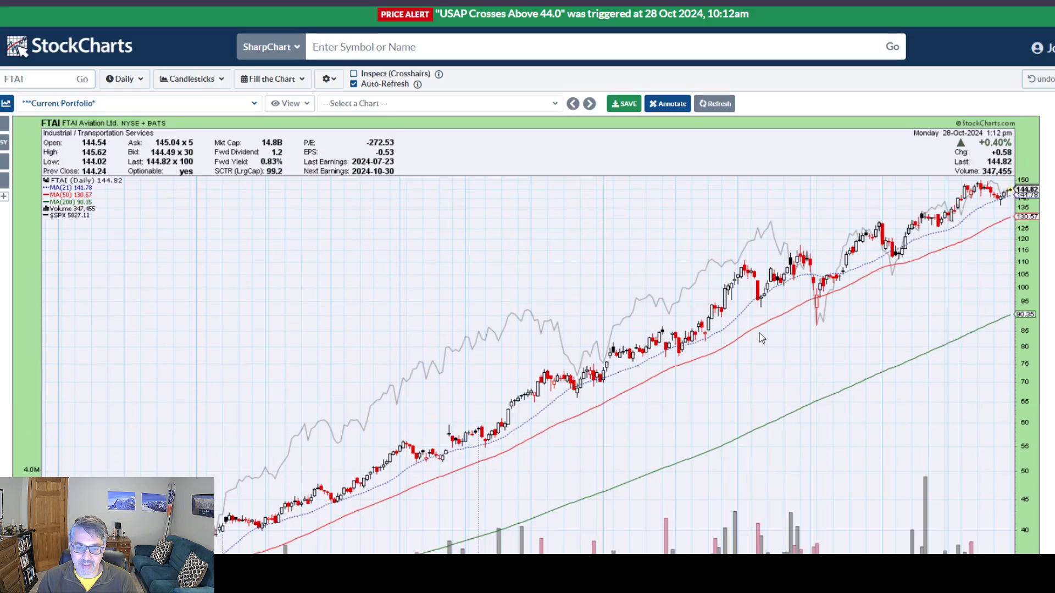
Try a fainter $SPX line by setting the indicator's opacity to 0.2
scroll(759, 333, down, 10)
click(728, 324)
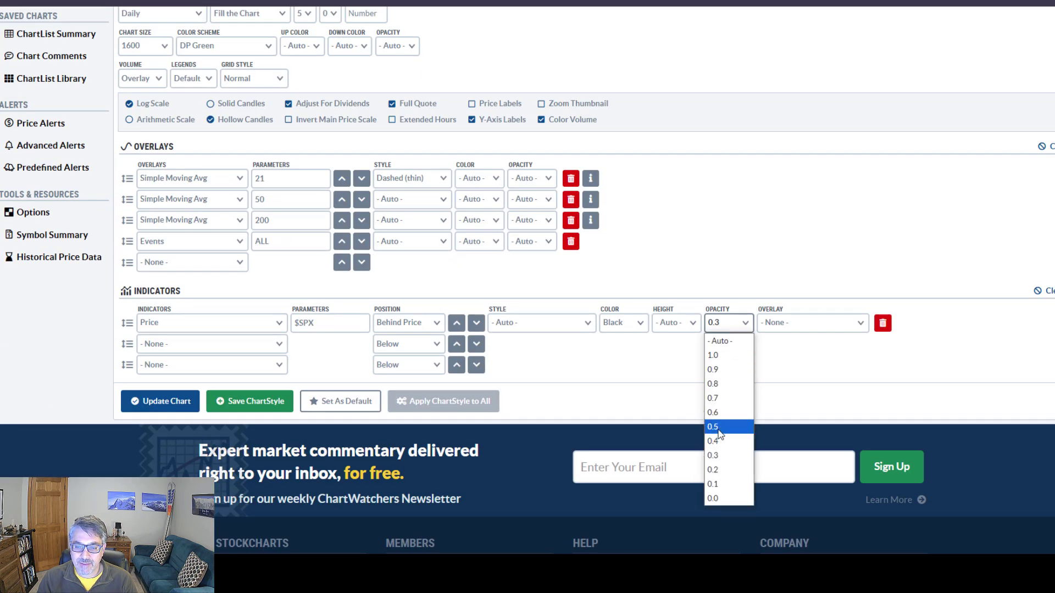
click(713, 469)
scroll(800, 265, up, 10)
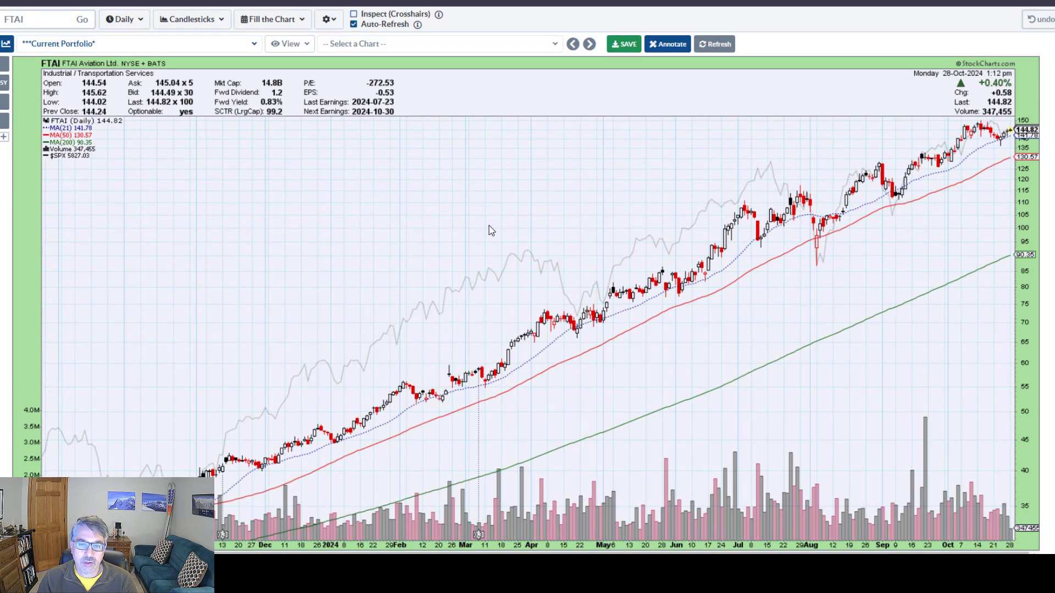
Set the $SPX indicator's opacity back to 0.3 and return to the chart
scroll(801, 262, down, 10)
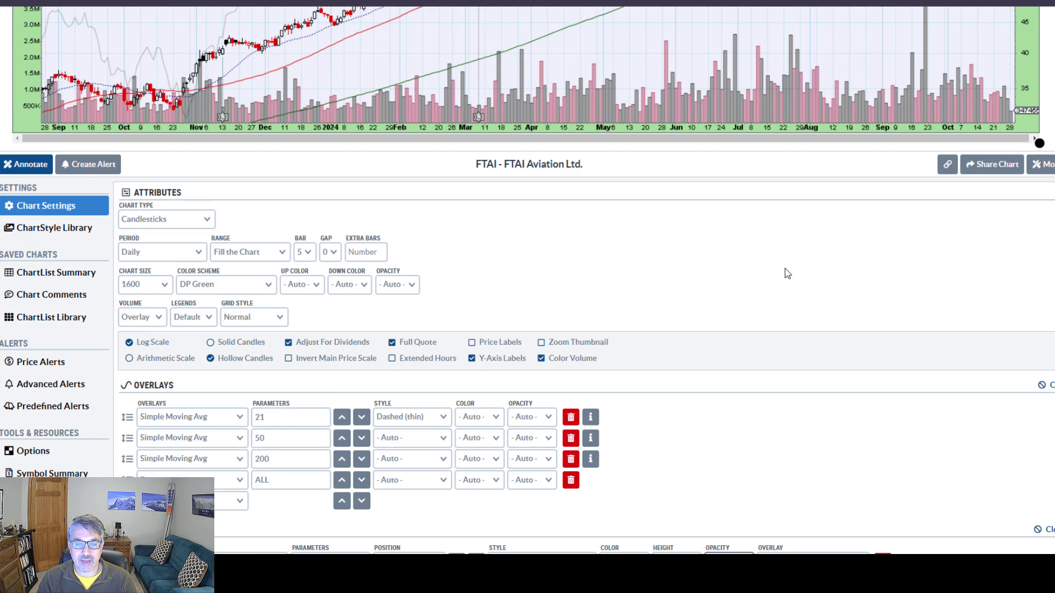
click(717, 204)
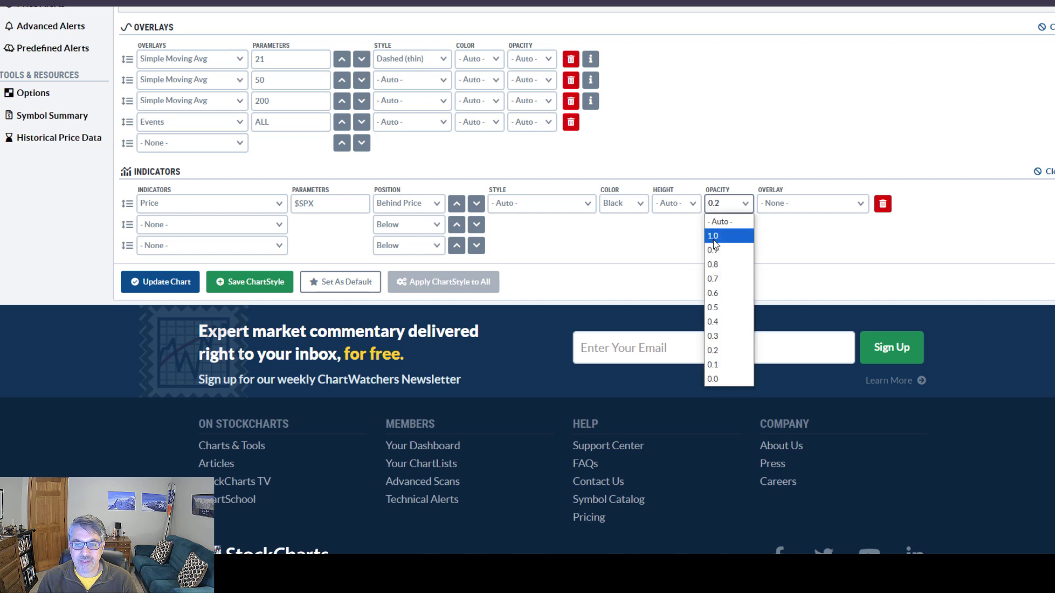
click(714, 335)
scroll(759, 285, up, 10)
scroll(760, 291, up, 4)
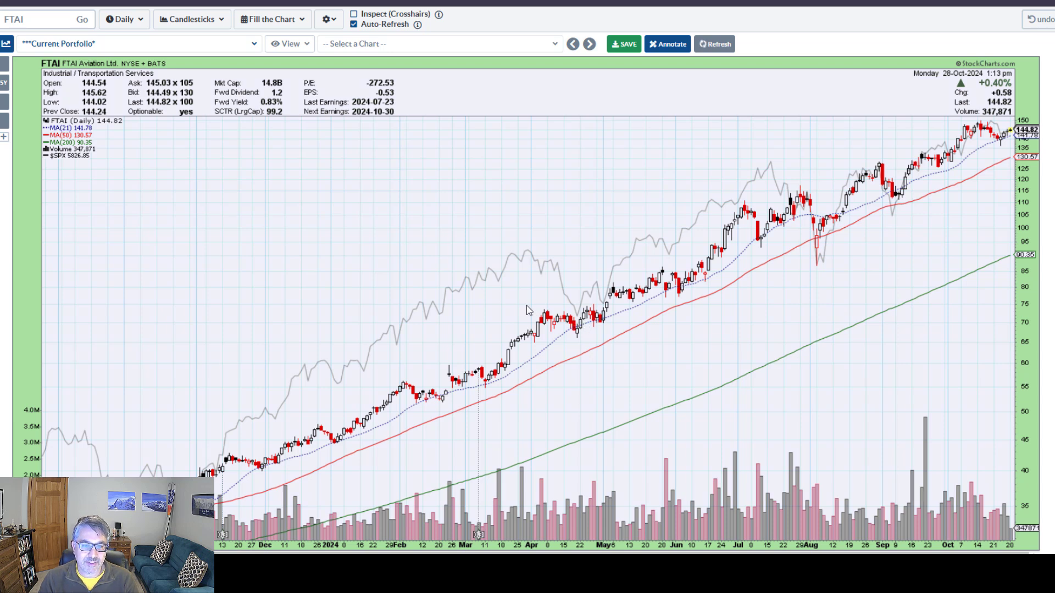
Turn on the Inspect crosshairs and examine FTAI against the $SPX line from late March through April 2024
scroll(544, 318, up, 2)
click(355, 105)
scroll(522, 232, down, 2)
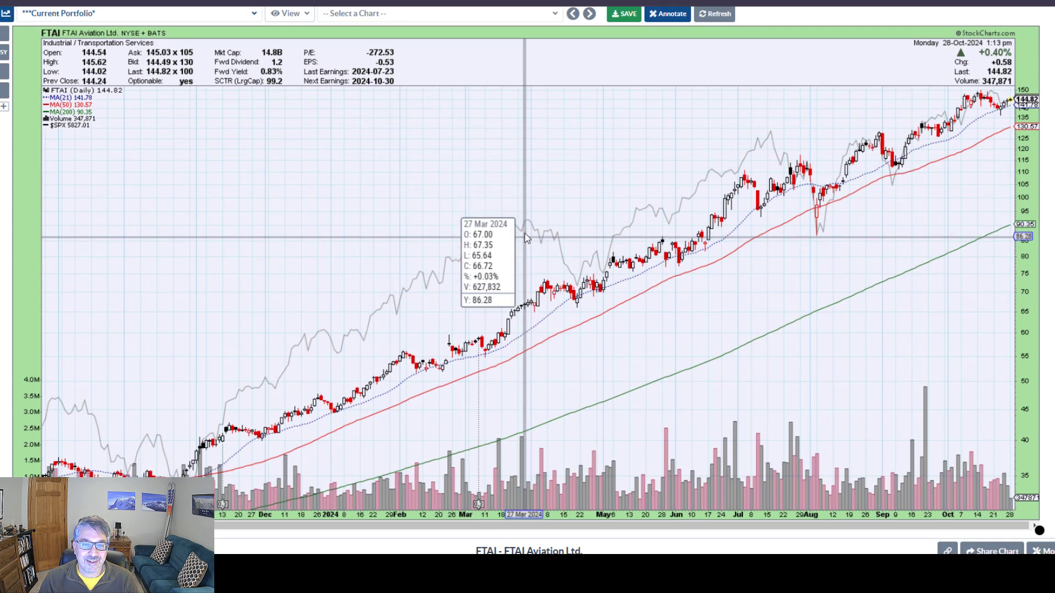
drag(527, 219, 549, 274)
scroll(550, 252, down, 1)
scroll(551, 253, down, 1)
scroll(552, 236, up, 2)
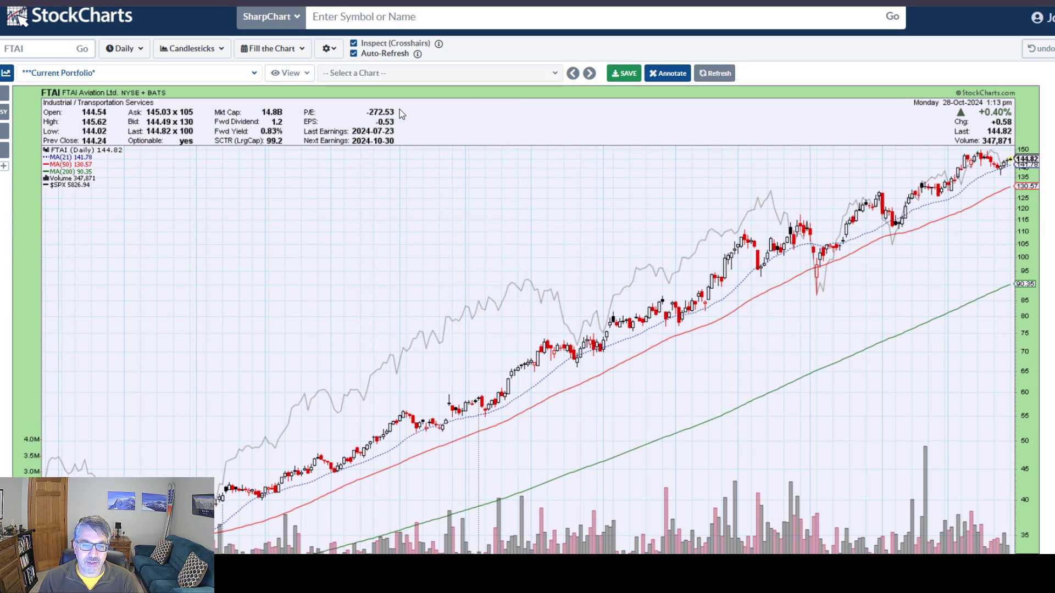
scroll(448, 174, down, 3)
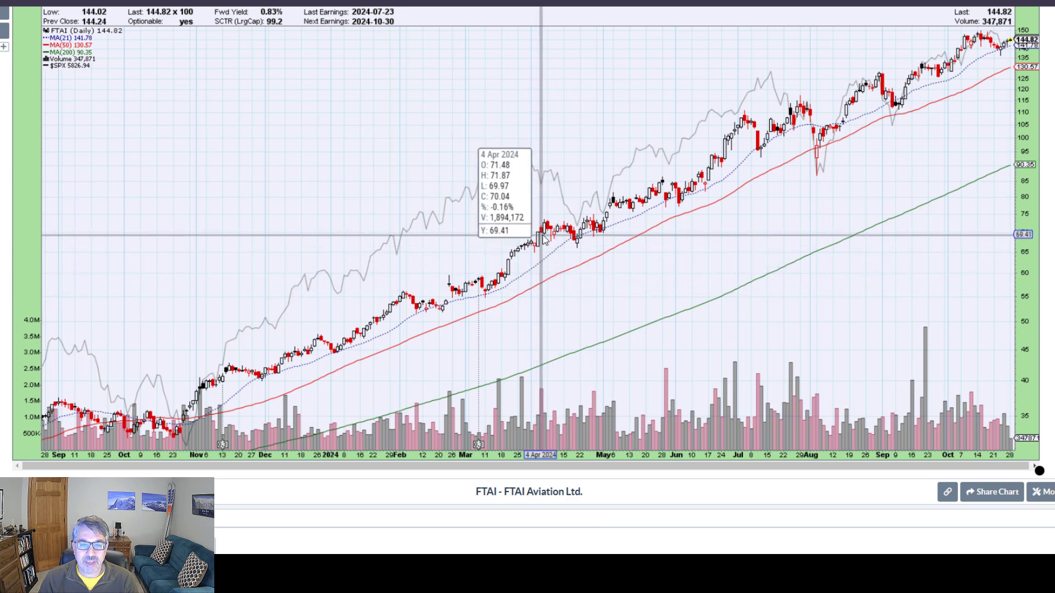
scroll(543, 241, up, 2)
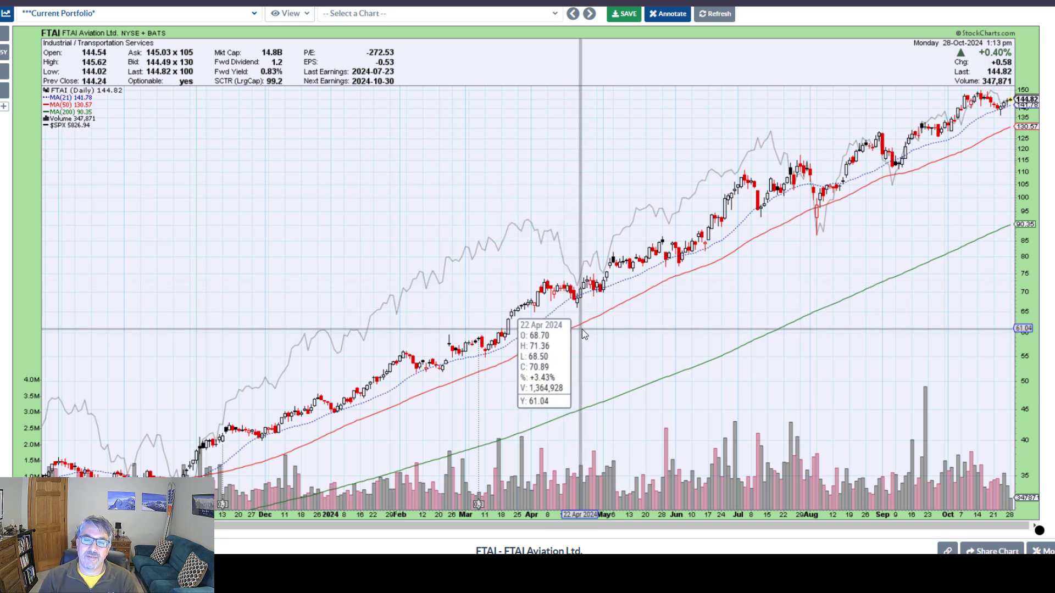
Turn off the Inspect crosshairs and bring the whole FTAI chart into view
scroll(586, 328, up, 1)
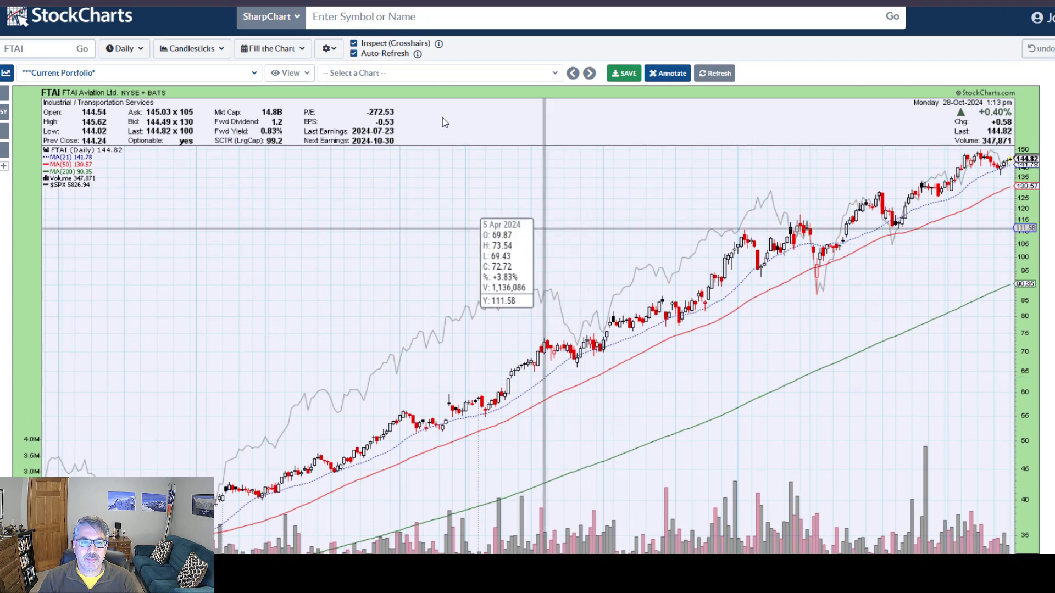
click(353, 43)
scroll(542, 246, down, 1)
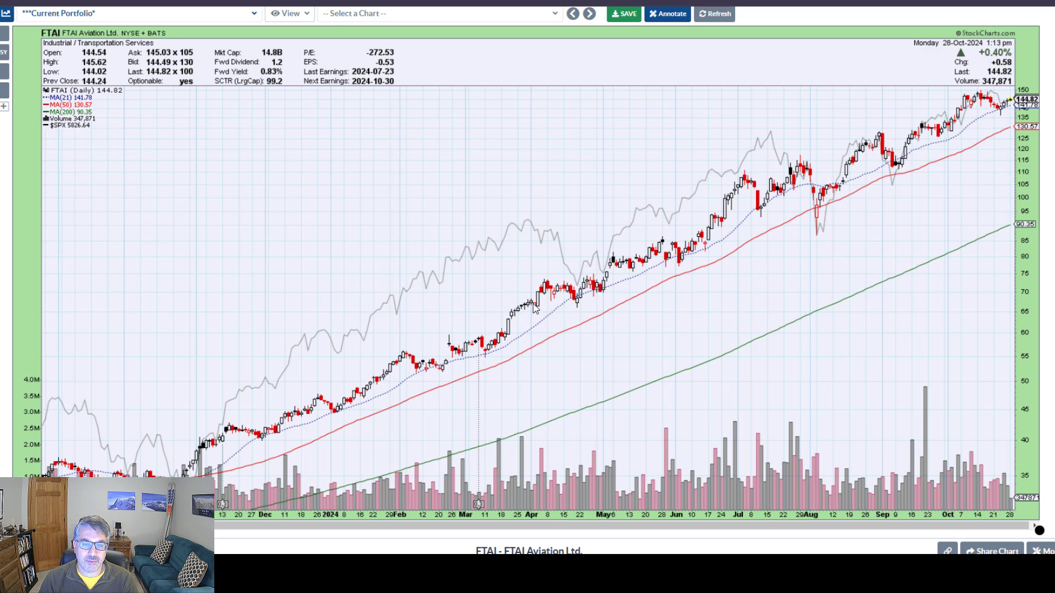
scroll(536, 302, down, 1)
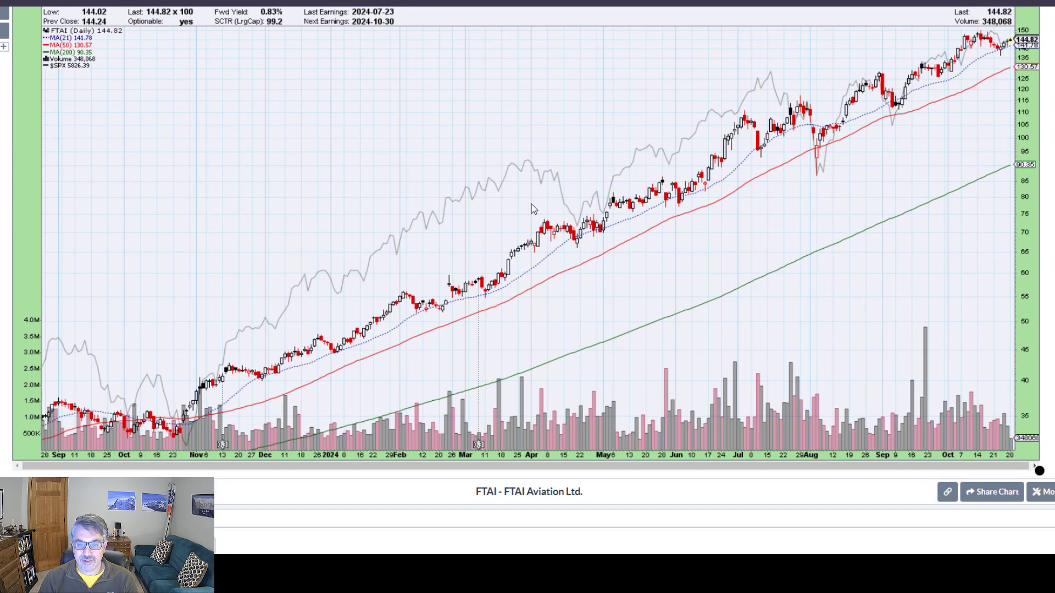
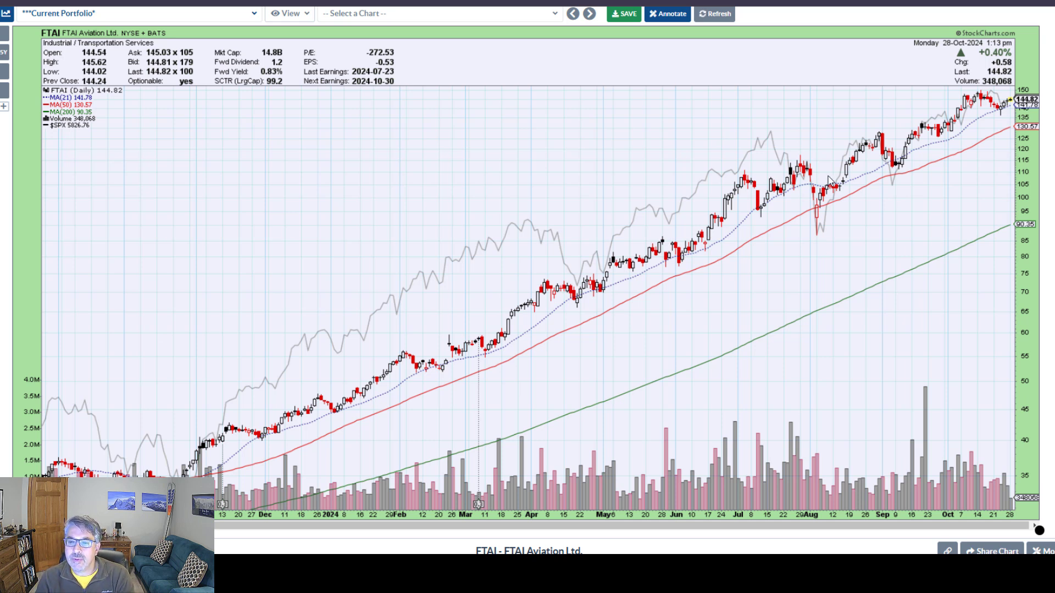
Use the Inspect crosshairs to compare FTAI with the $SPX line from mid-July to early August 2024
scroll(522, 77, up, 1)
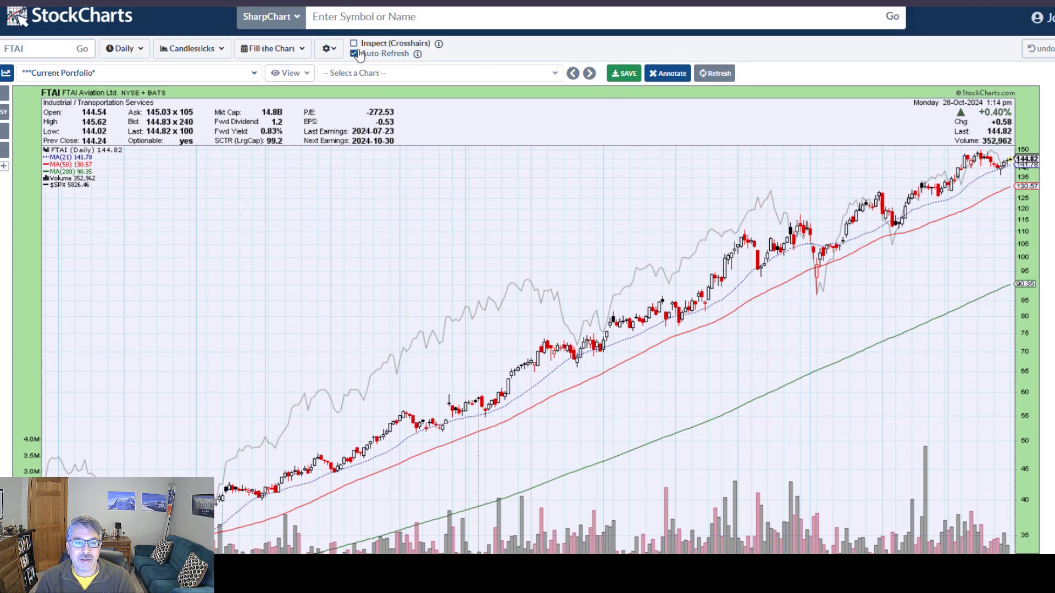
scroll(777, 181, down, 1)
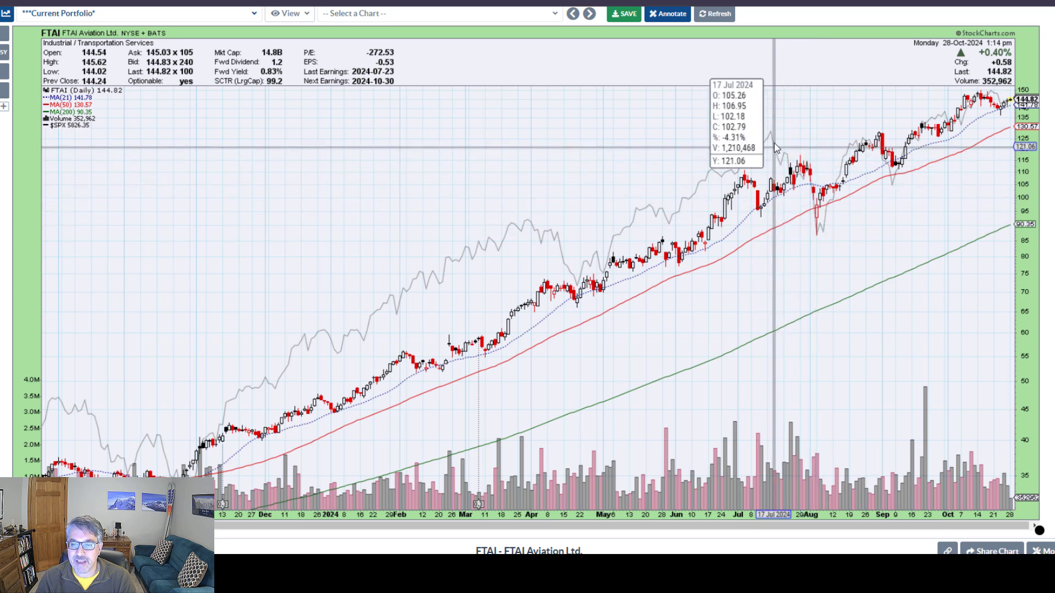
drag(775, 135, 819, 239)
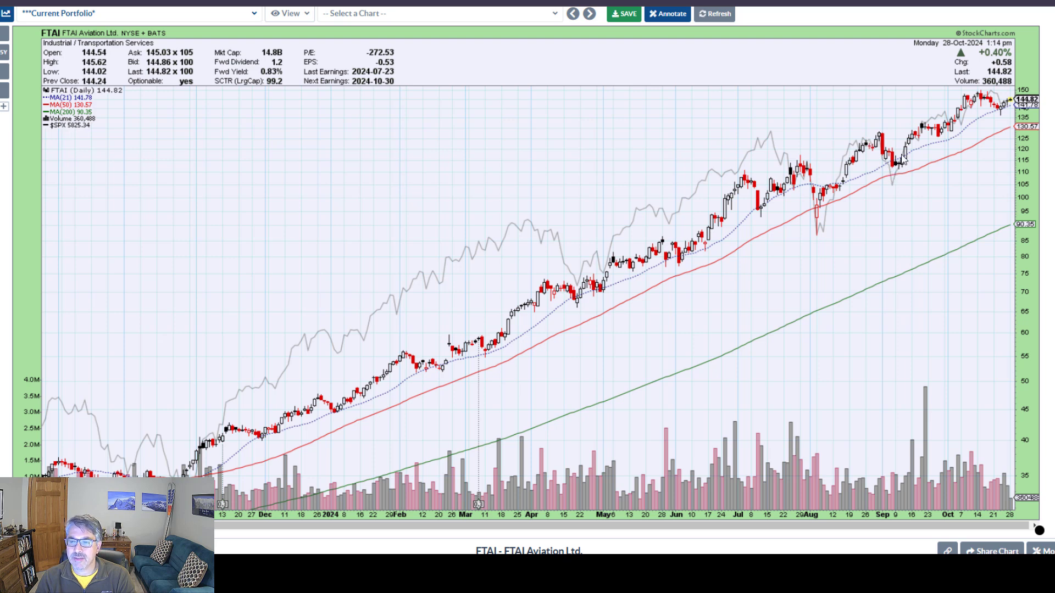
Open the portfolio's STX chart and review its Price indicator settings for $SPX, including the Behind Price position, before returning to the chart
key(Down)
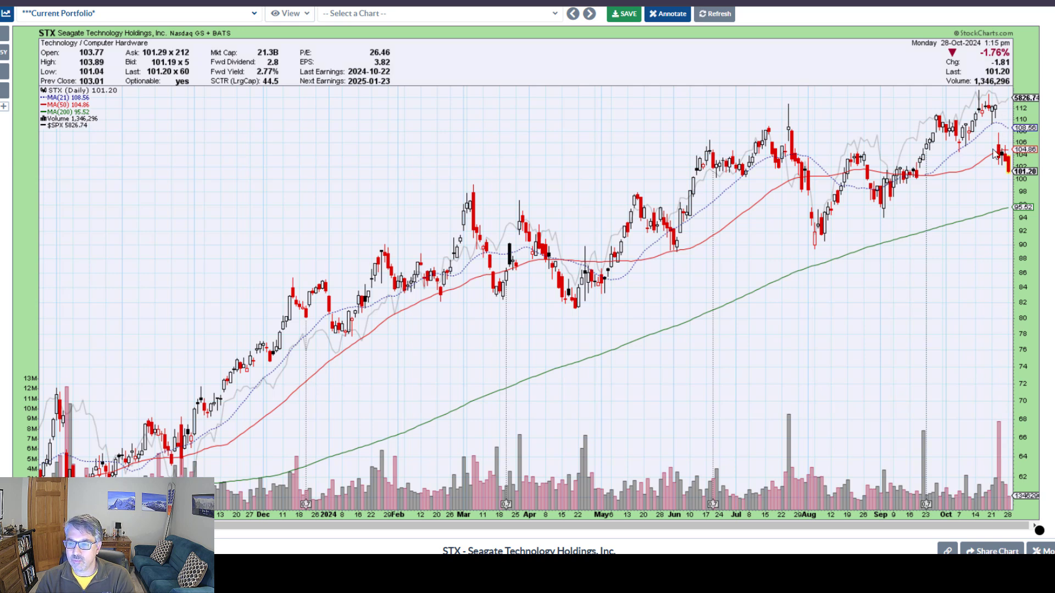
scroll(449, 109, down, 15)
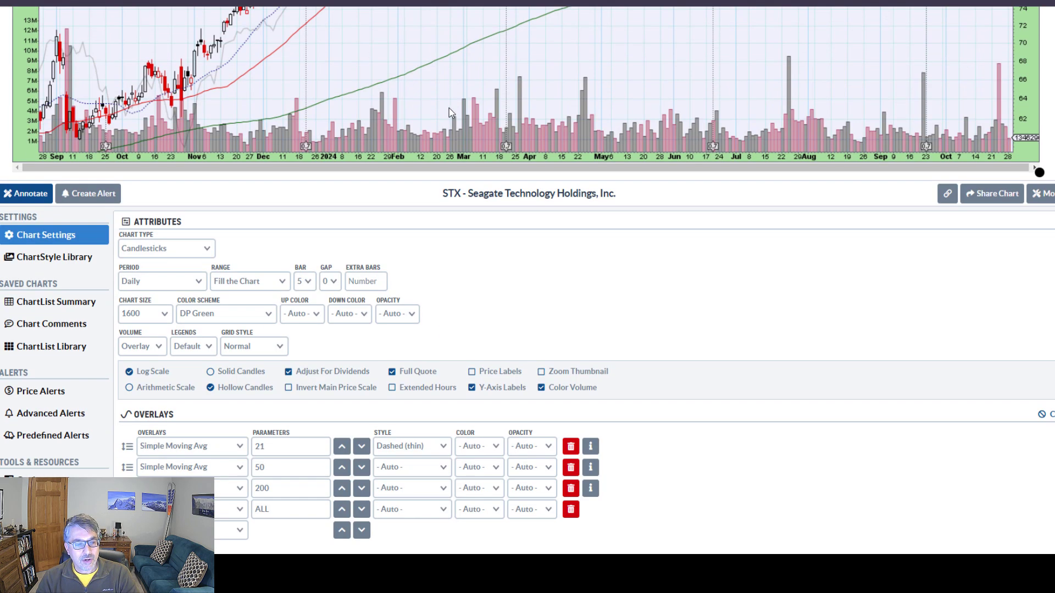
scroll(485, 107, up, 4)
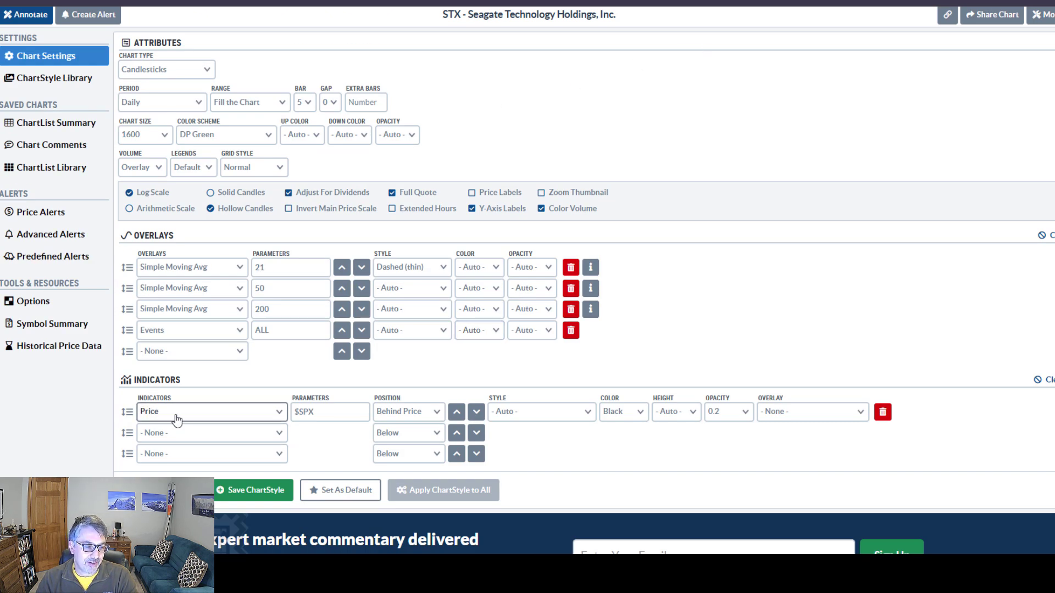
click(337, 413)
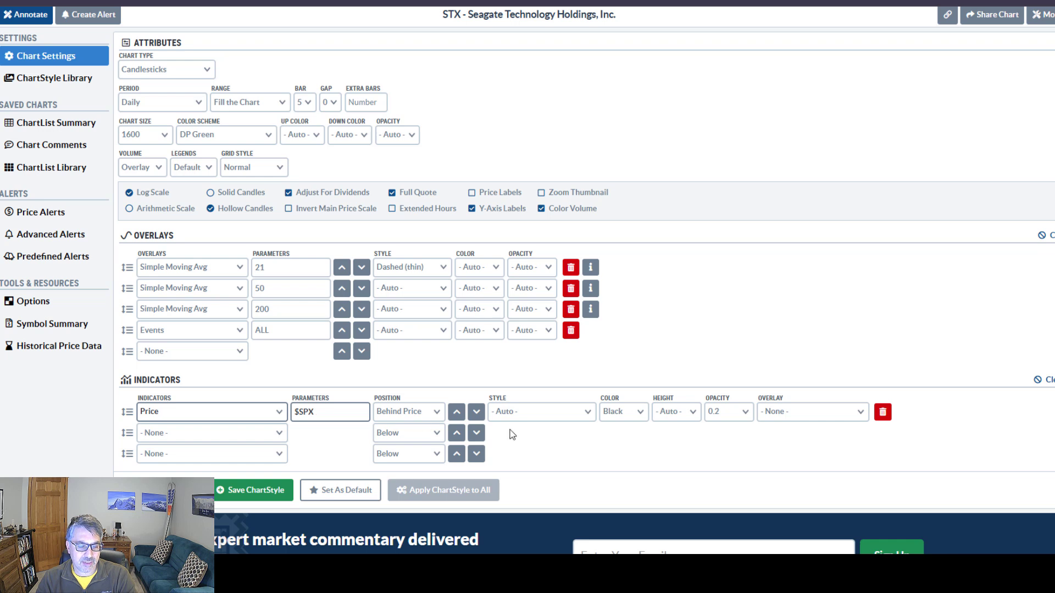
click(413, 412)
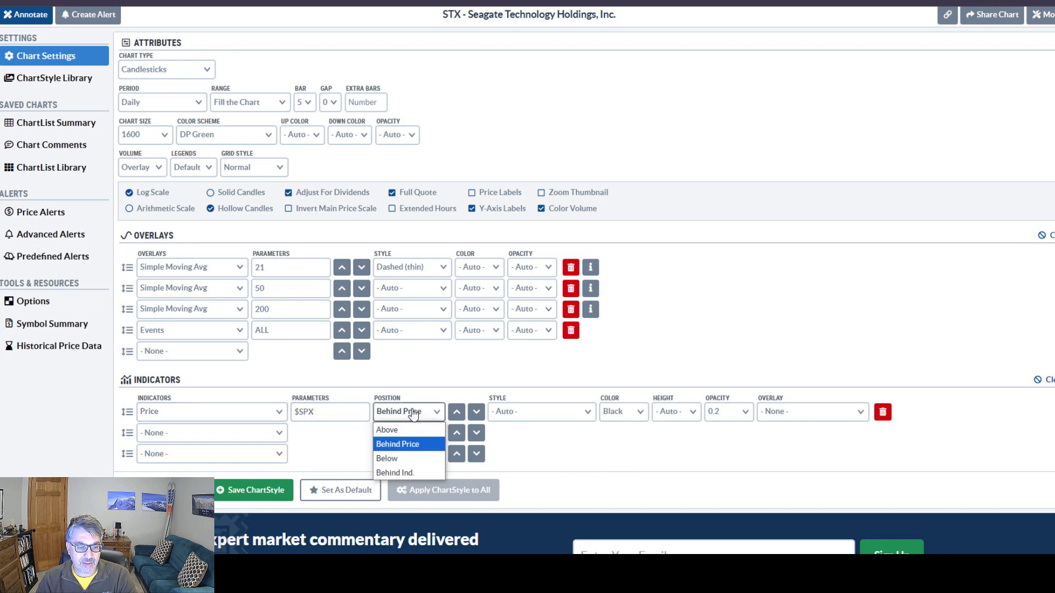
click(413, 413)
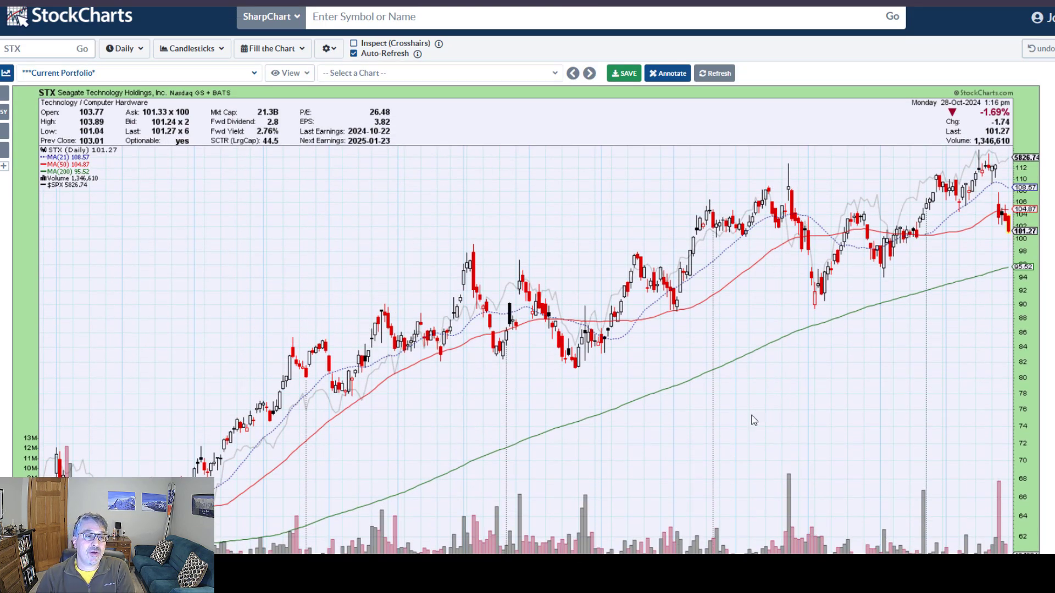
scroll(753, 420, down, 1)
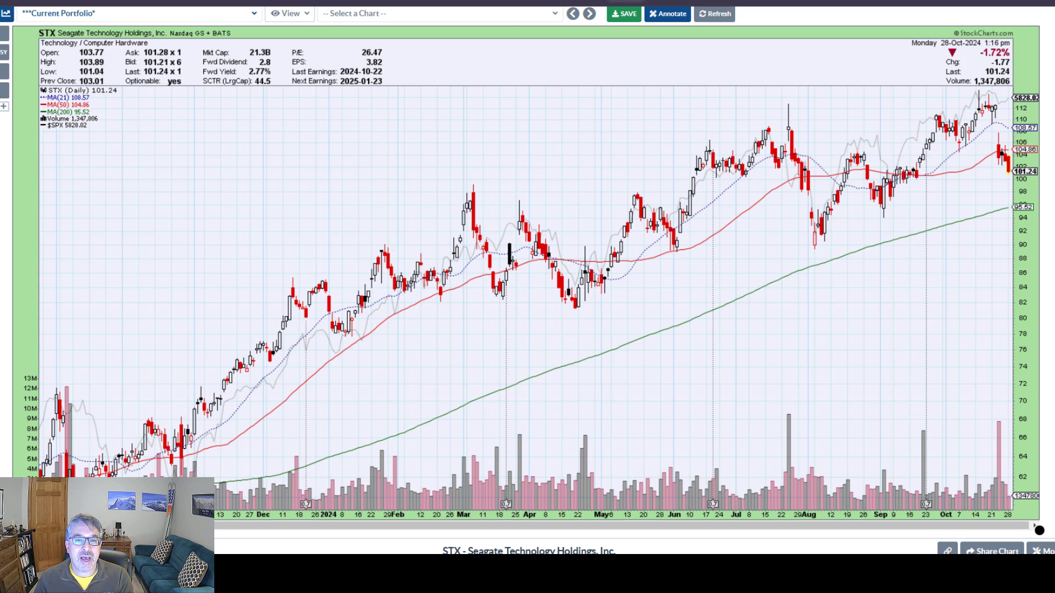
Switch to Seeking Alpha, look up FTAI and examine the analysis, news and ratings on its summary page
key(ctrl+Tab)
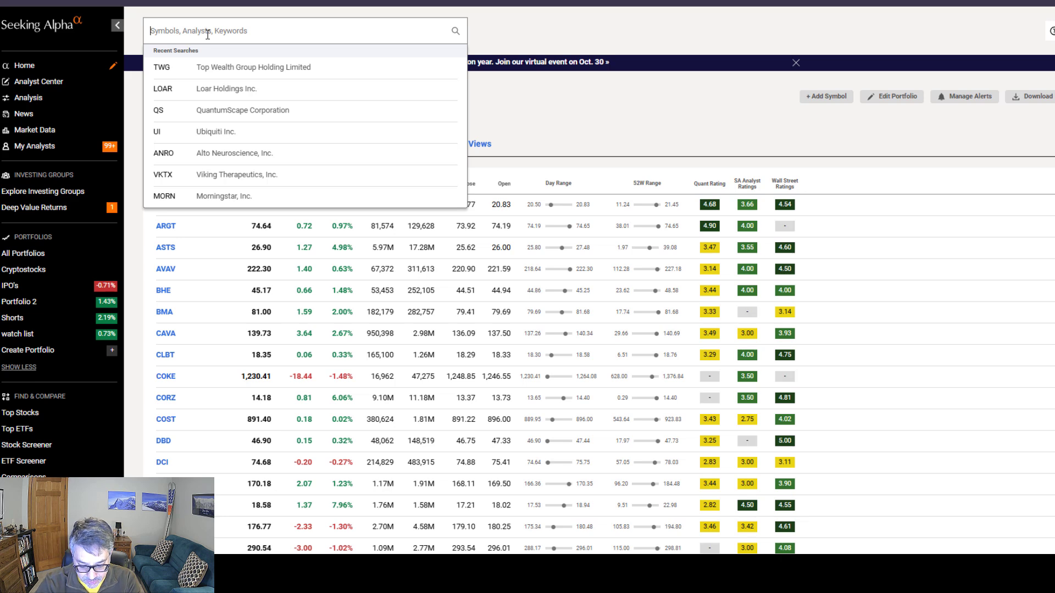
text(ftai)
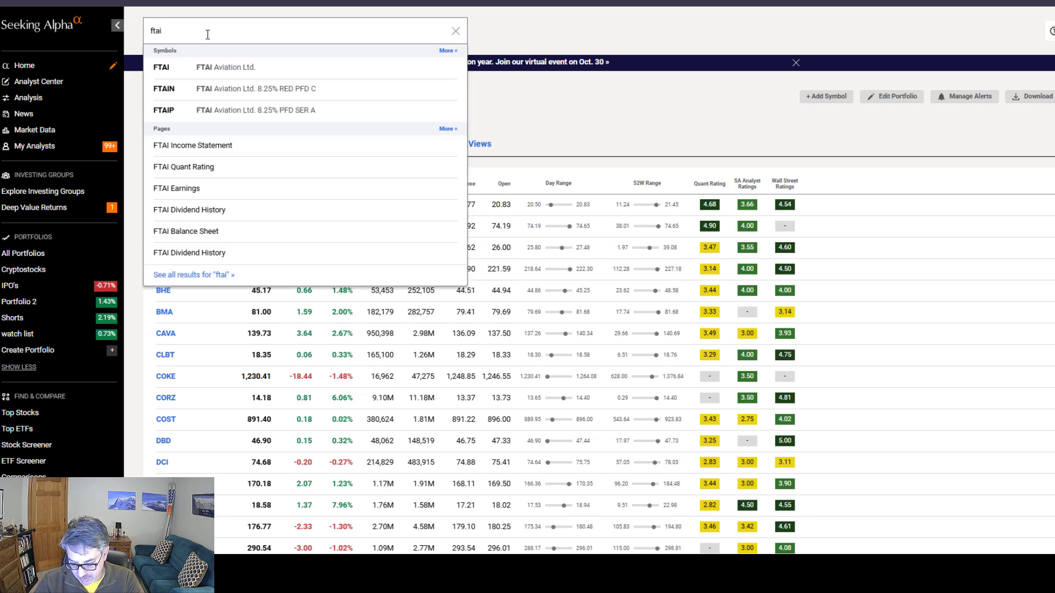
key(Return)
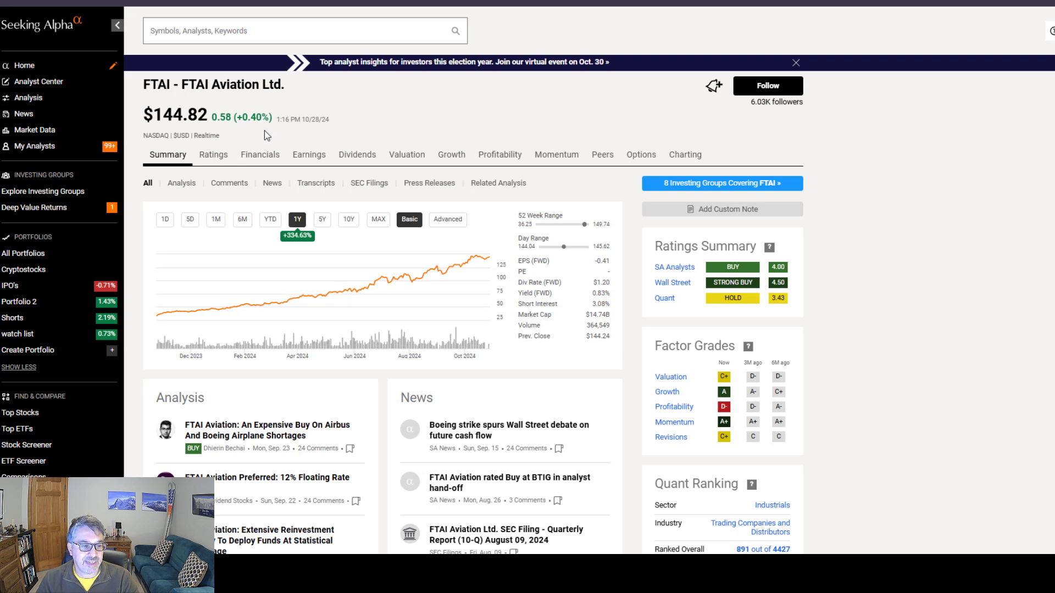
scroll(212, 456, down, 4)
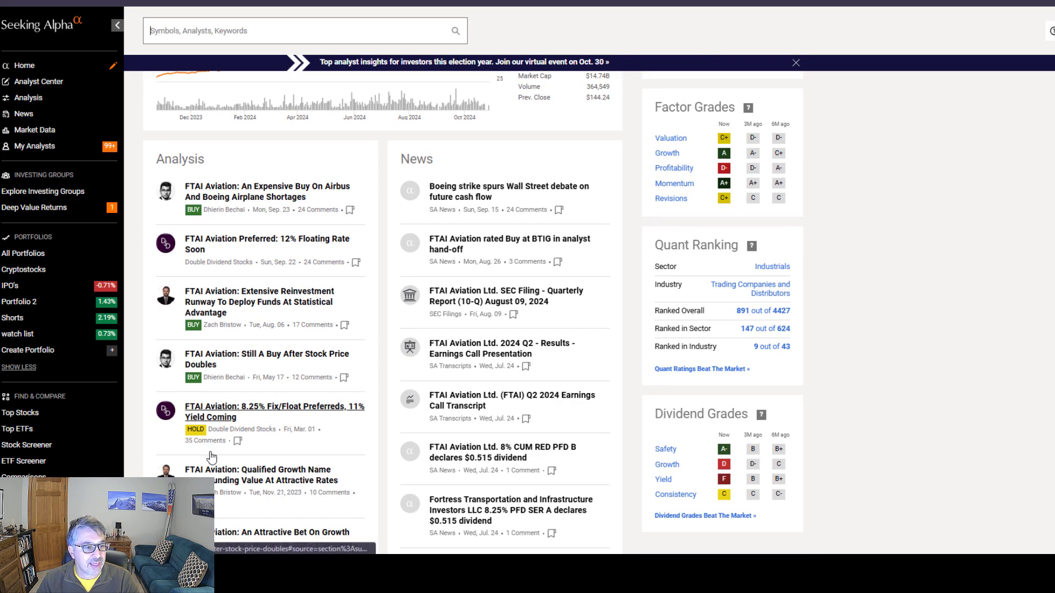